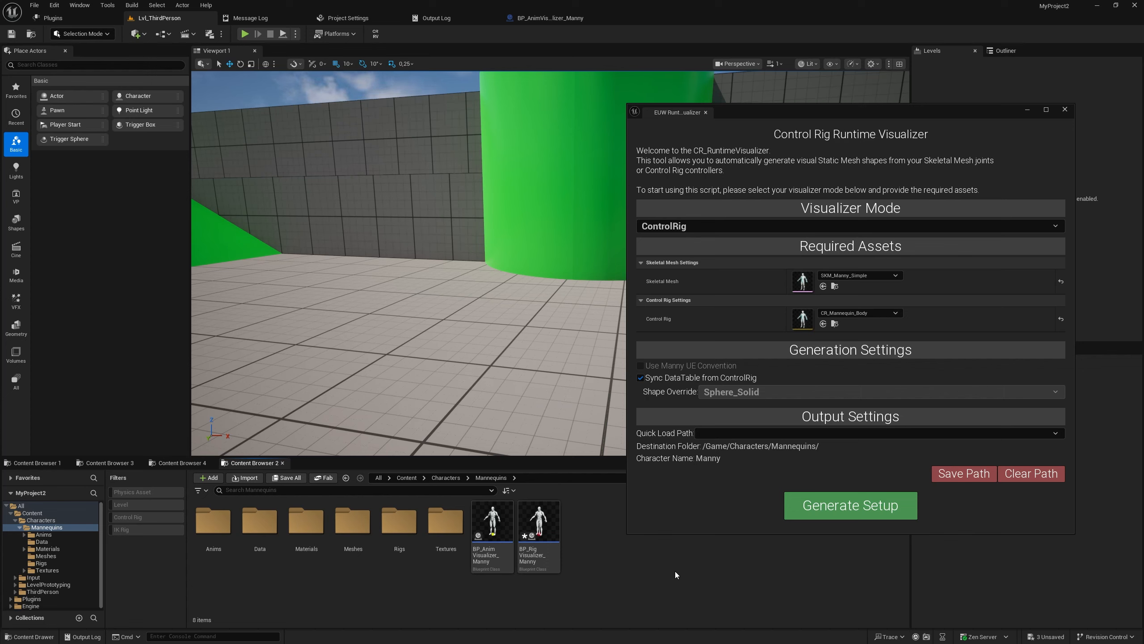
Add a level sequence named LS_VisualizerMode, saved in the Content folder.
click(187, 34)
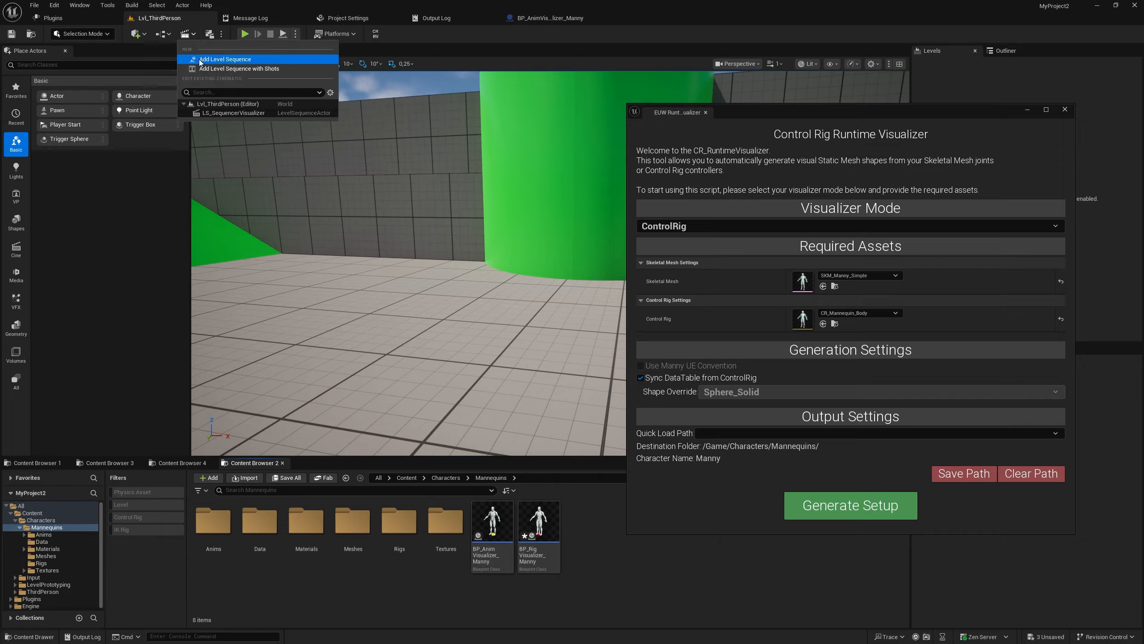
click(217, 61)
text(LS_)
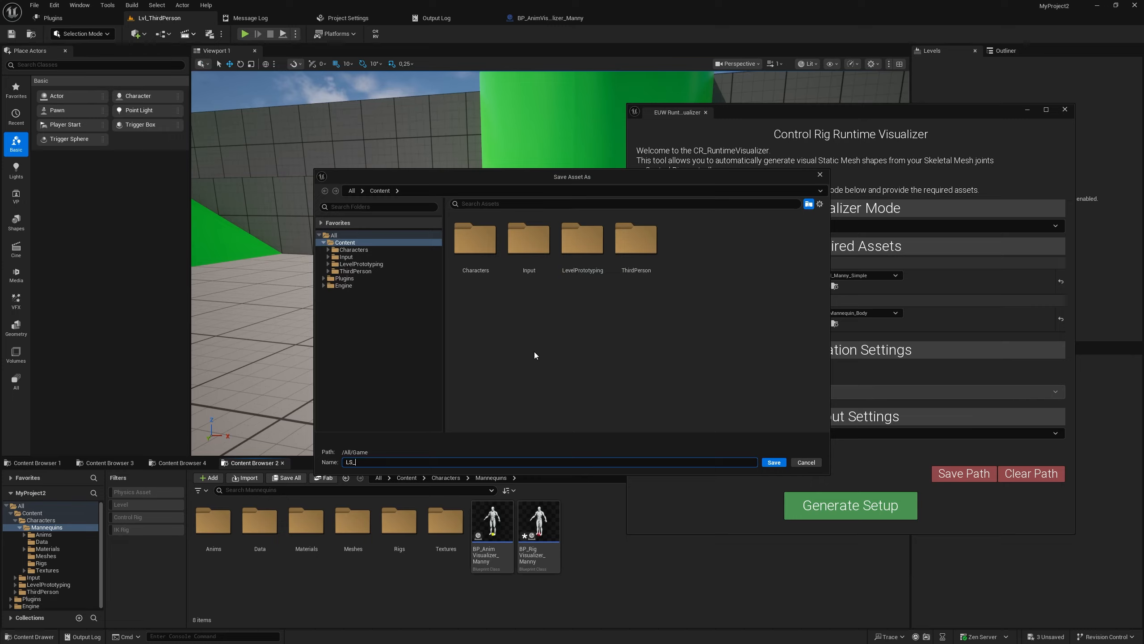
text(VisualizerMode)
click(774, 462)
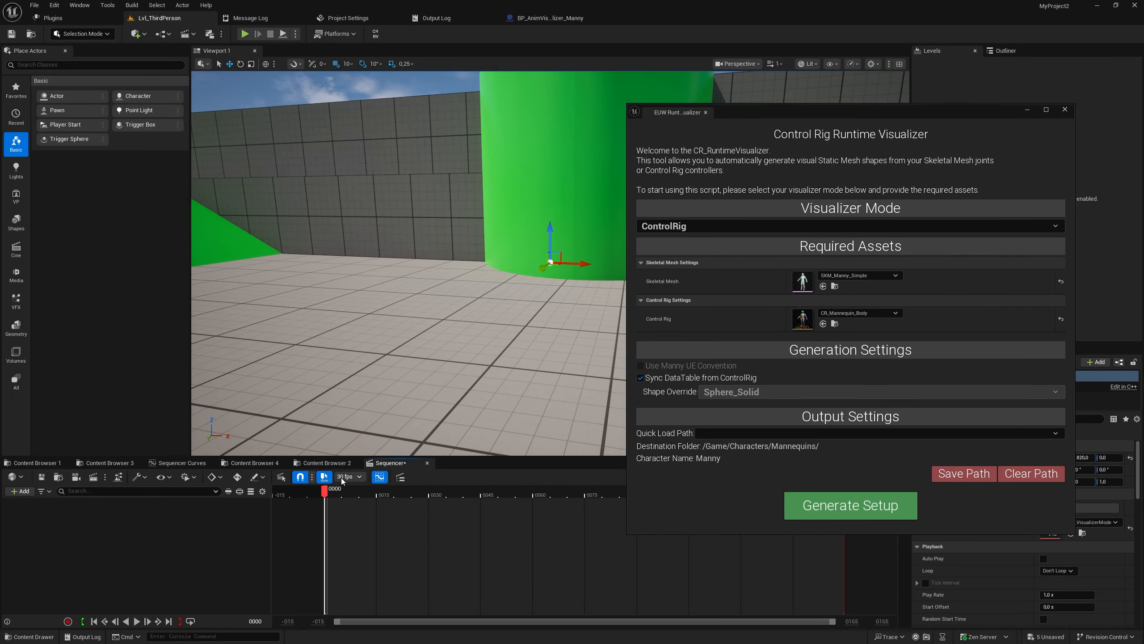
Rearrange the Sequencer Curves tab and add BP_AnimVisualizer_Manny from the Mannequins folder to the level sequence.
drag(178, 462, 374, 462)
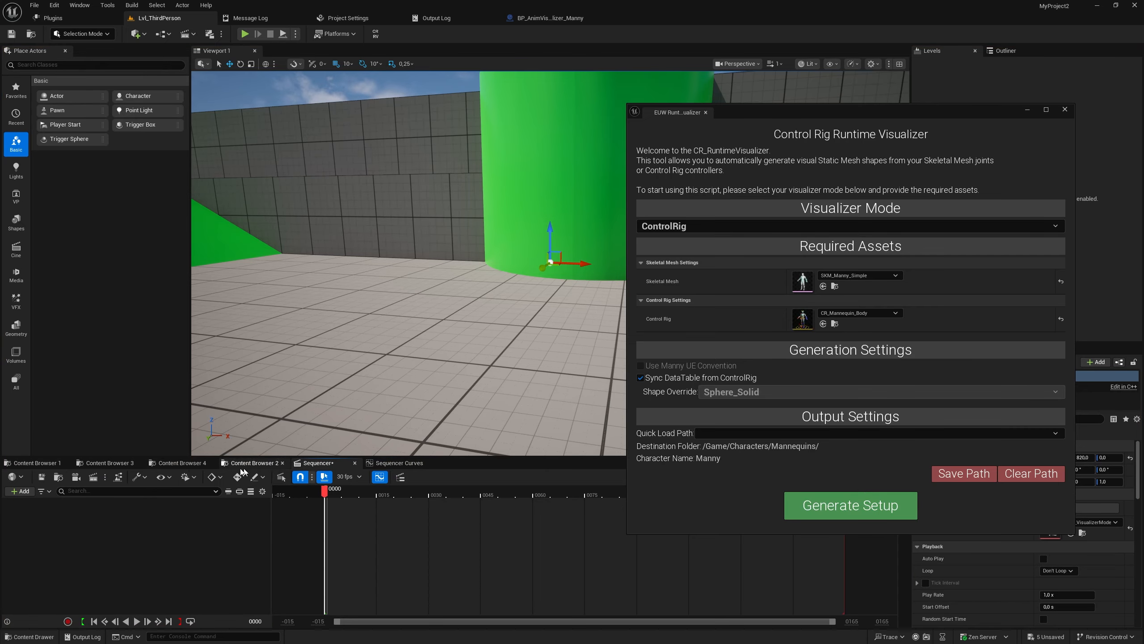
click(196, 467)
click(242, 467)
click(493, 534)
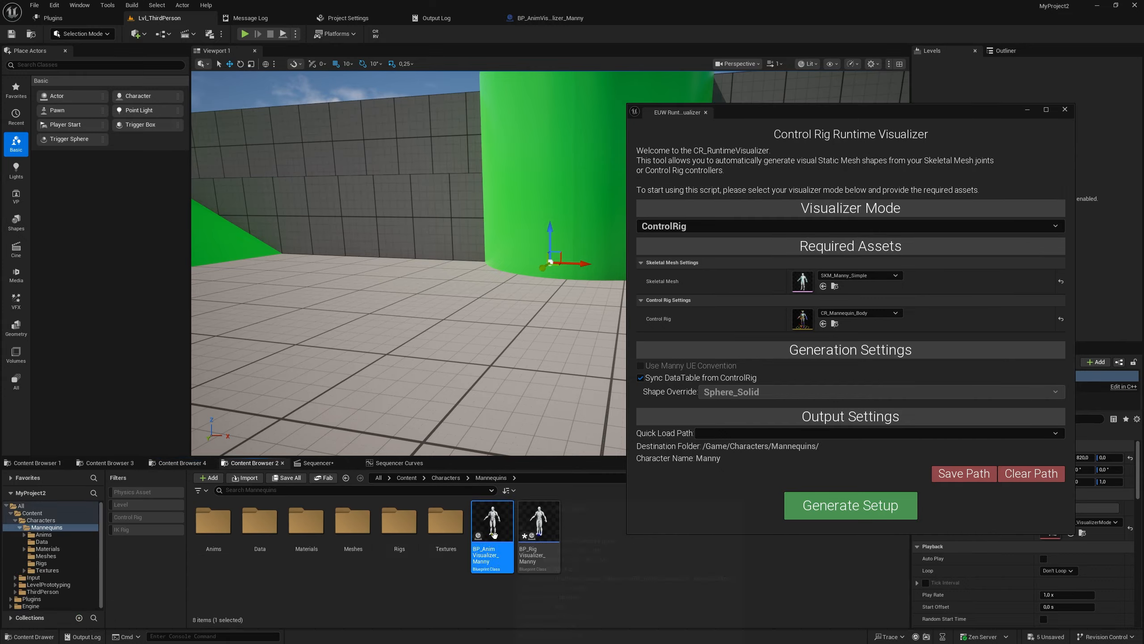
drag(493, 535, 150, 517)
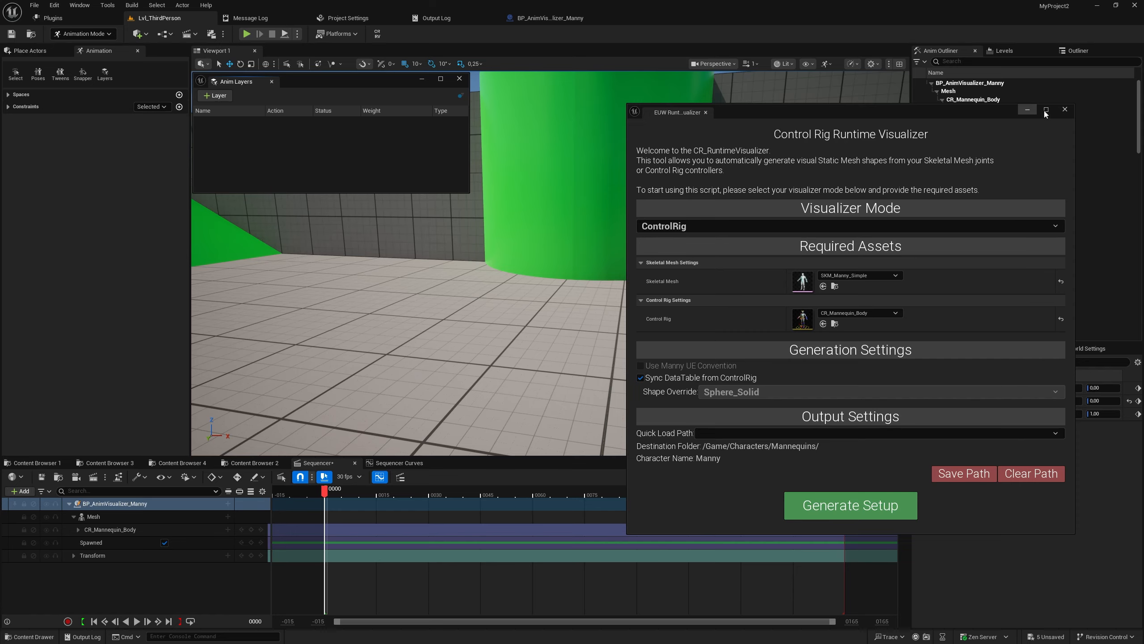
Close the Control Rig Runtime Visualizer window and move the BP_AnimVisualizer_Manny actor along Y to about -1300.
click(1065, 110)
right_drag(765, 271, 482, 252)
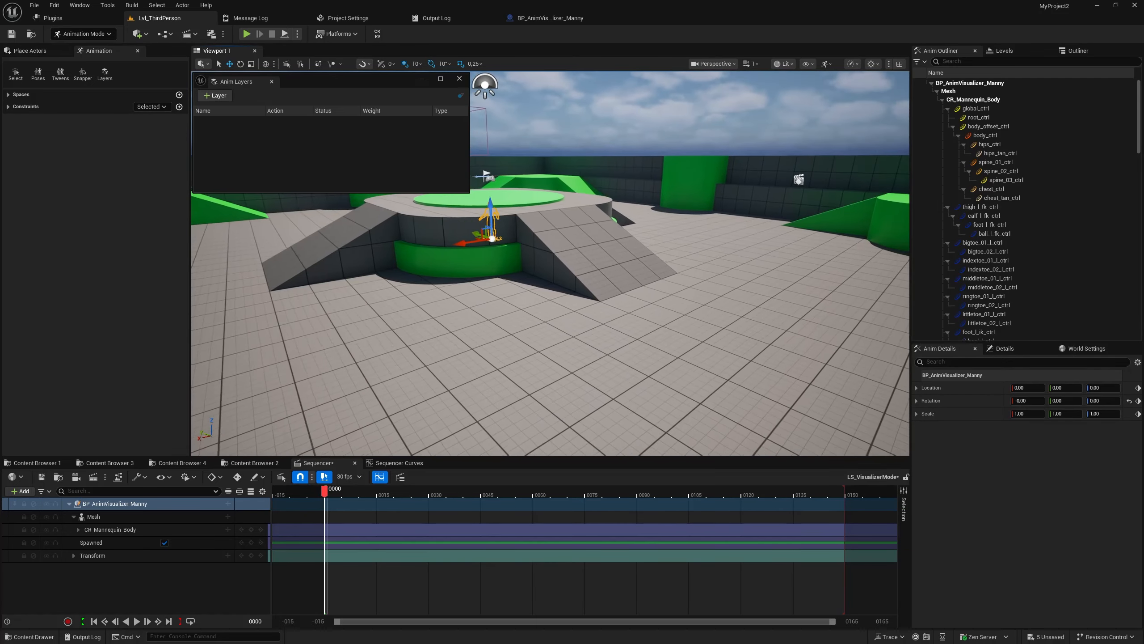
drag(475, 234, 718, 332)
right_drag(718, 332, 869, 307)
key(a)
key(w)
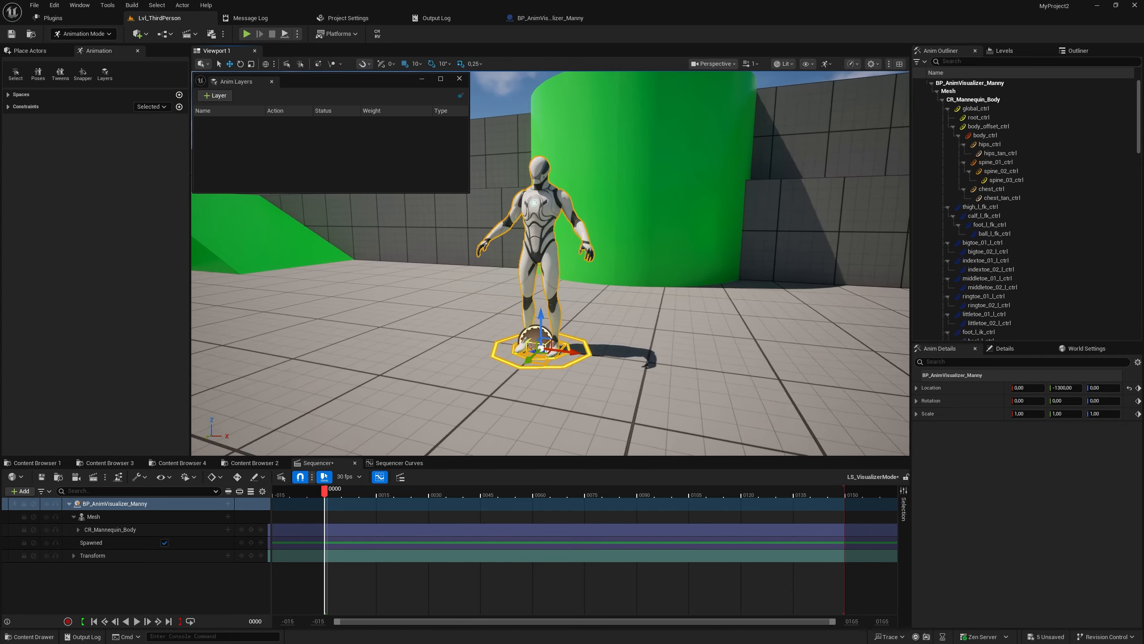
key(w)
mouse_move(611, 344)
right_down()
mouse_move(577, 338)
mouse_move(612, 344)
right_up()
key(s)
scroll(611, 344, down, 2)
key(w)
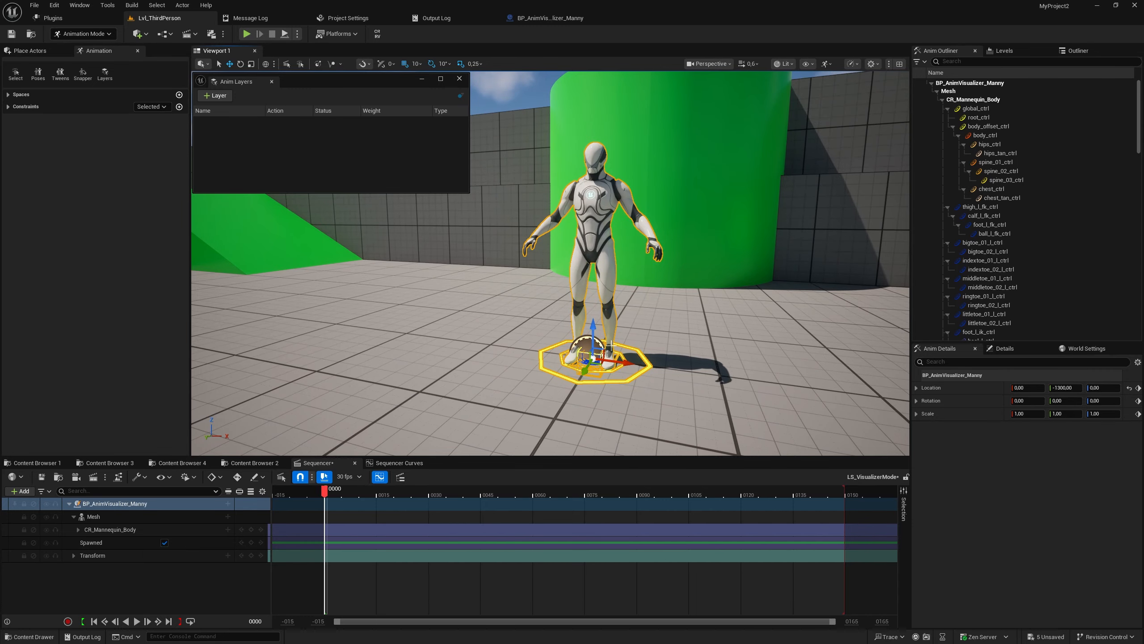
Replace the CR_Mannequin_Body track under BP_AnimVisualizer_Manny with an MF_Pistol_Jog_Fwd animation on its Mesh.
click(129, 530)
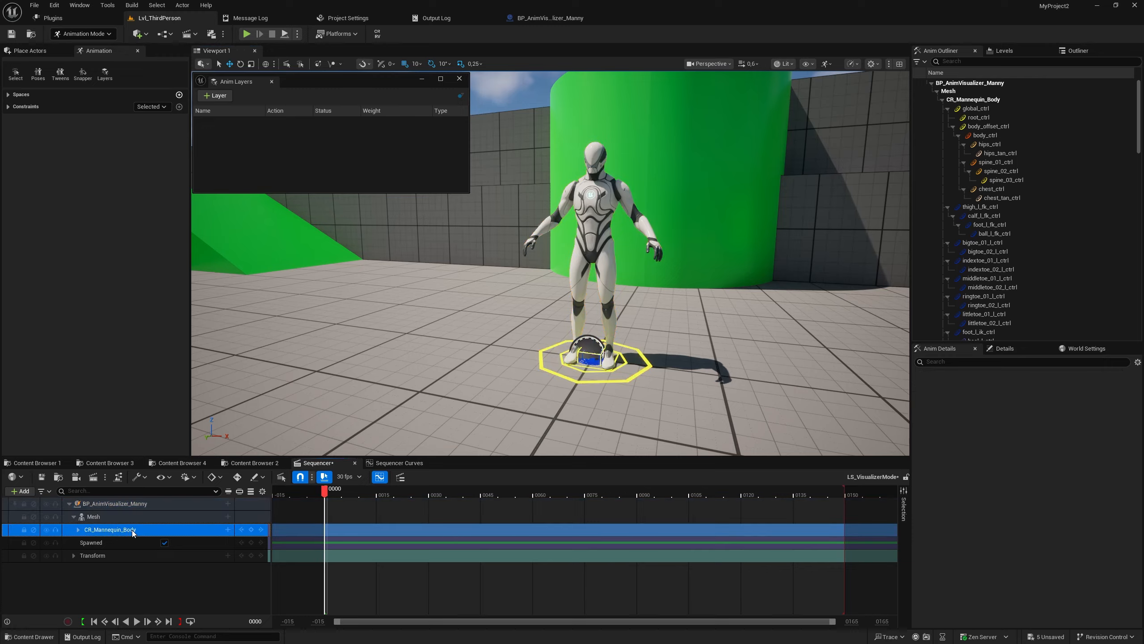
key(Delete)
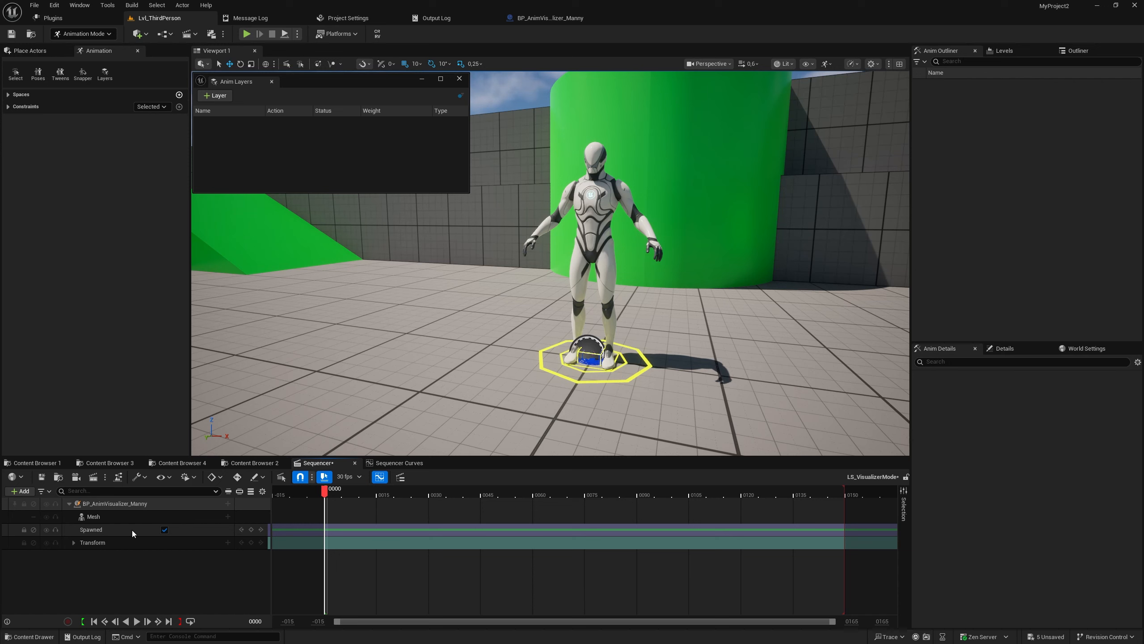
click(228, 516)
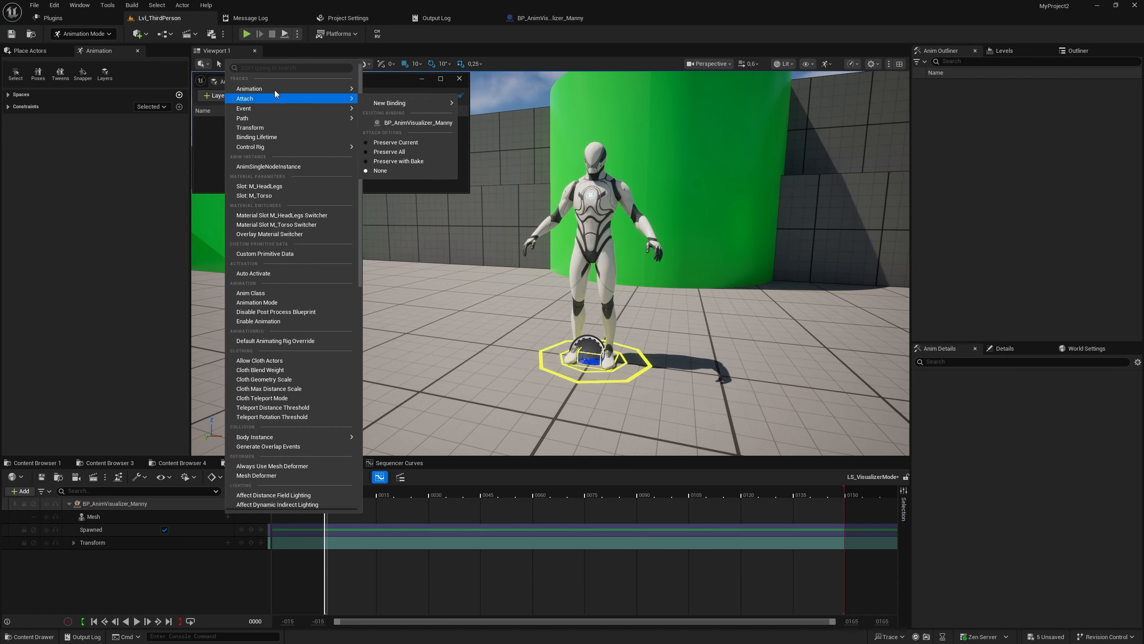
mouse_move(269, 86)
scroll(444, 204, down, 1)
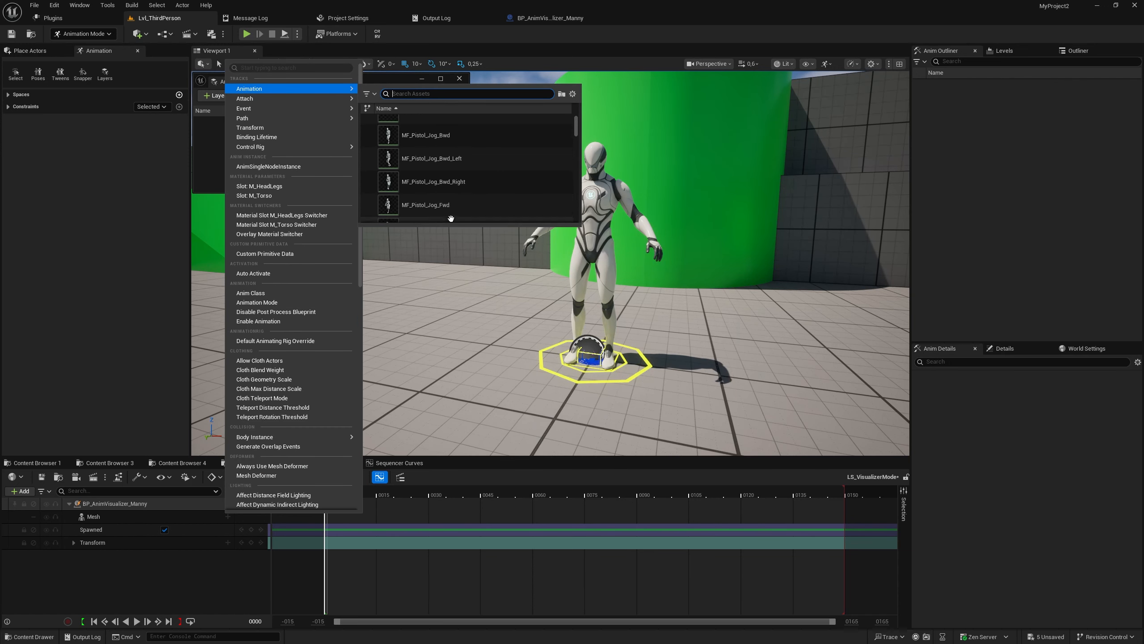
click(444, 205)
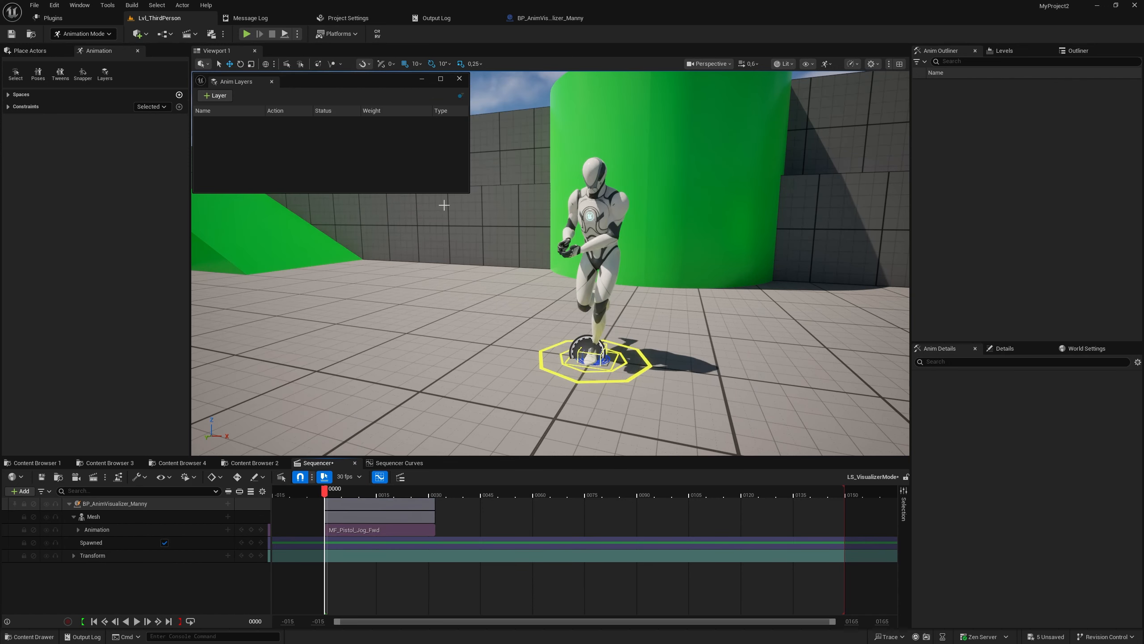
Add a Use Show Controls track to BP_AnimVisualizer_Manny and enable it.
click(227, 504)
scroll(327, 404, down, 10)
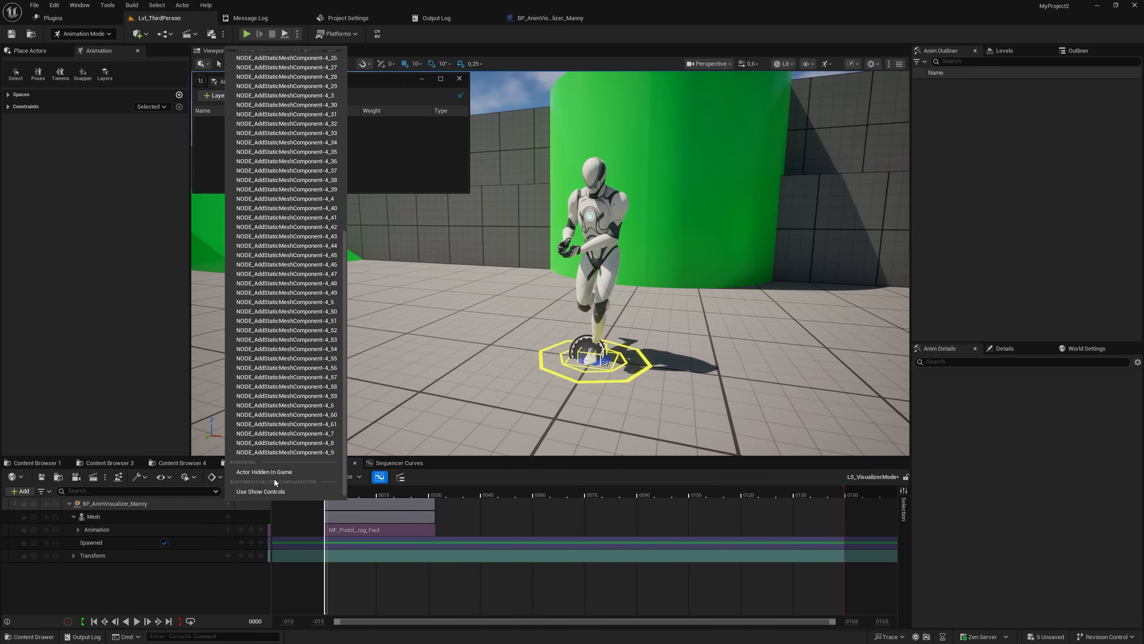
click(260, 491)
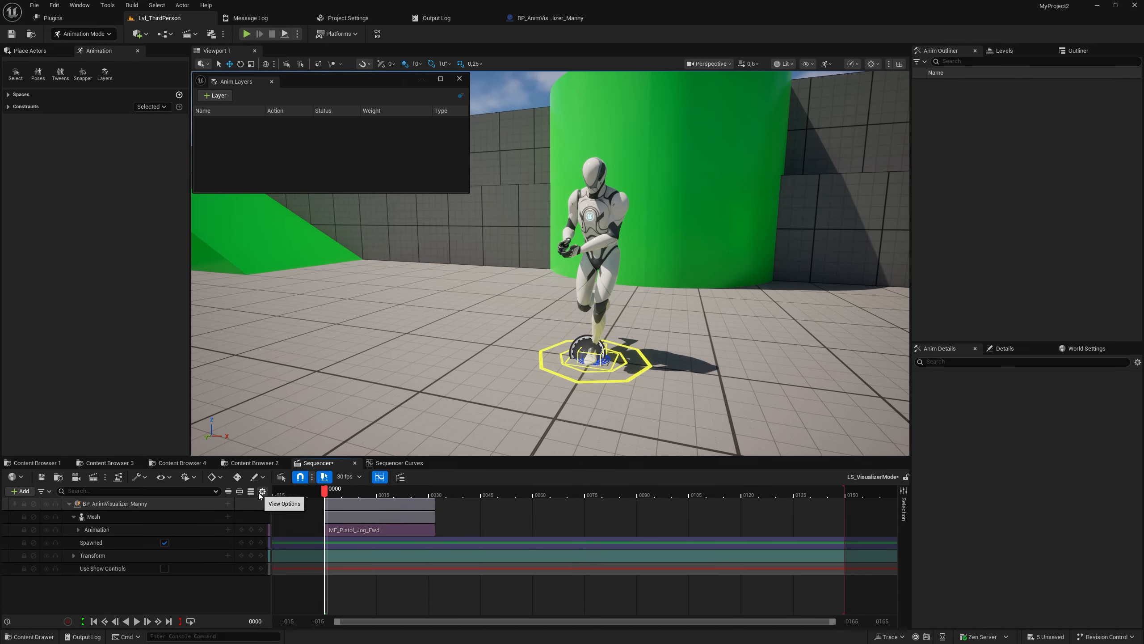
click(164, 569)
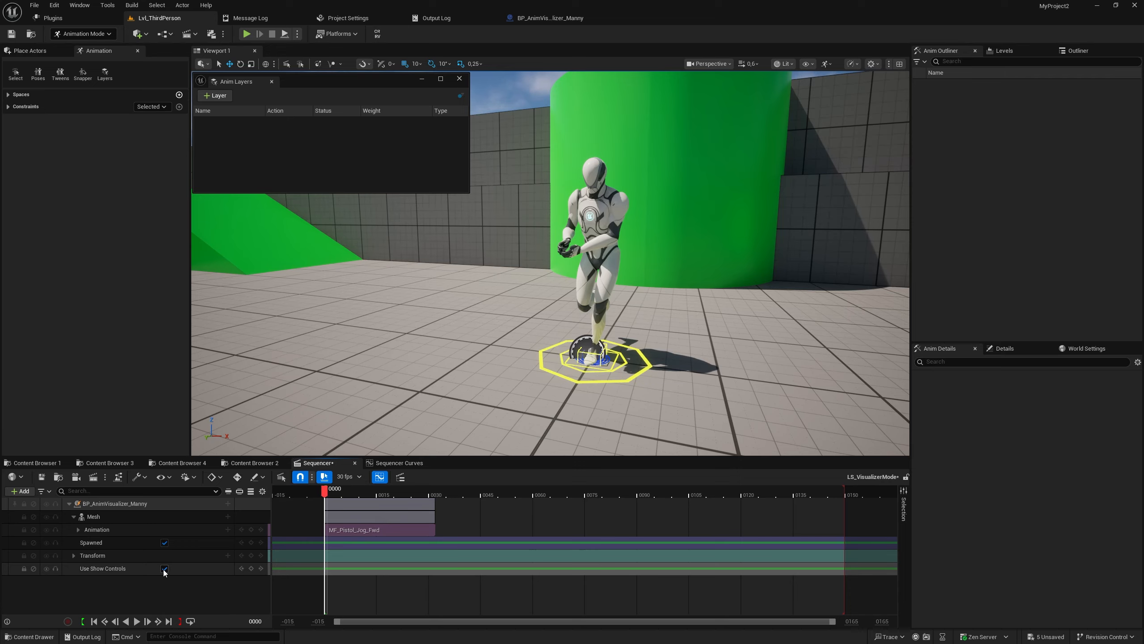
Start simulating the level and briefly play the sequence to check the control shapes on the jogging mannequin.
click(284, 34)
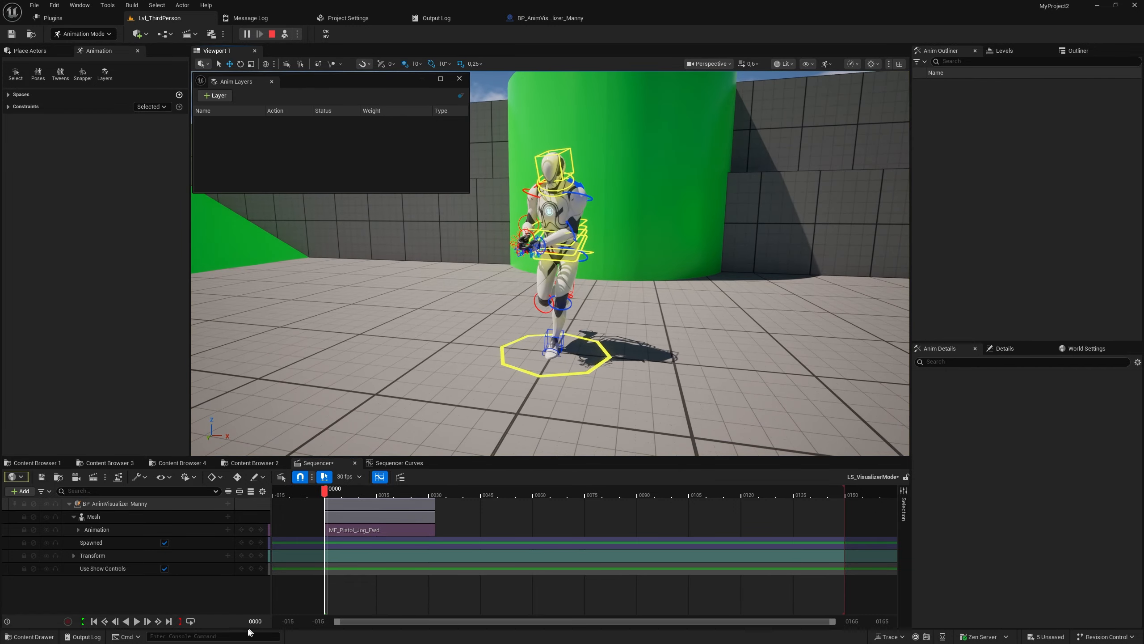
click(135, 621)
click(136, 622)
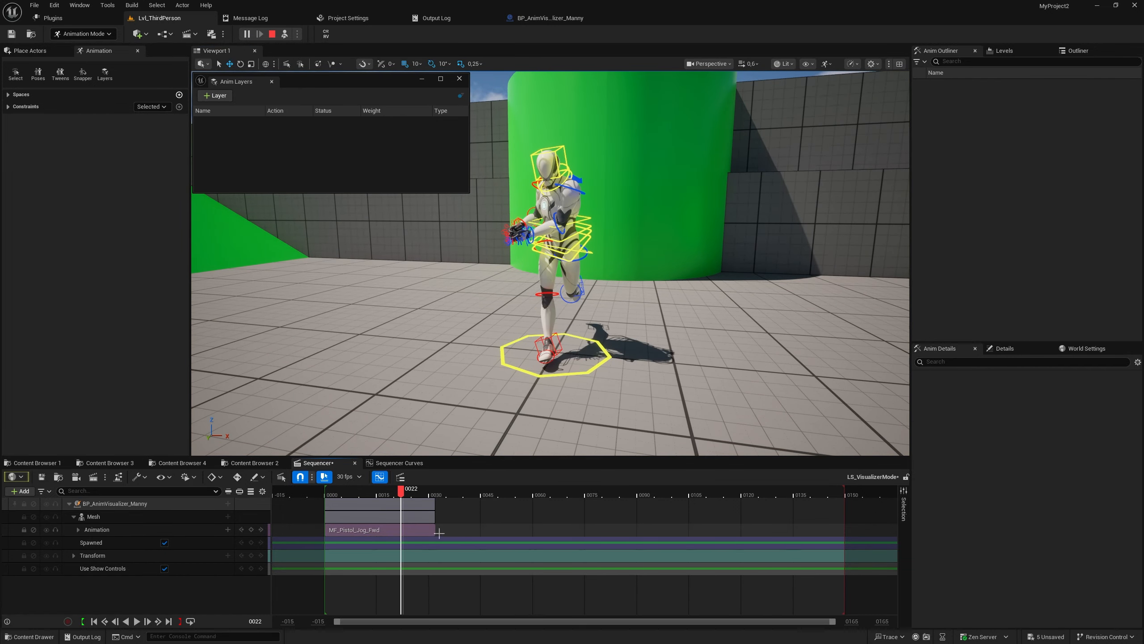
Extend the MF_Pistol_Jog_Fwd section to about frame 128, play the sequence from the start, and return to frame 0.
drag(437, 533, 768, 532)
click(94, 621)
click(136, 622)
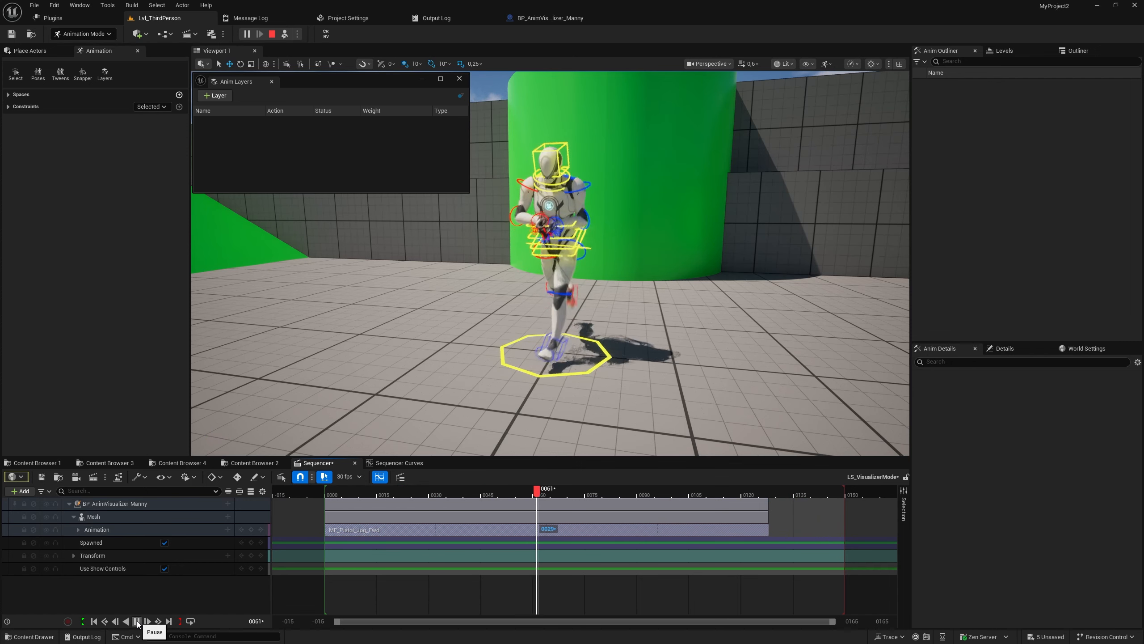
click(136, 621)
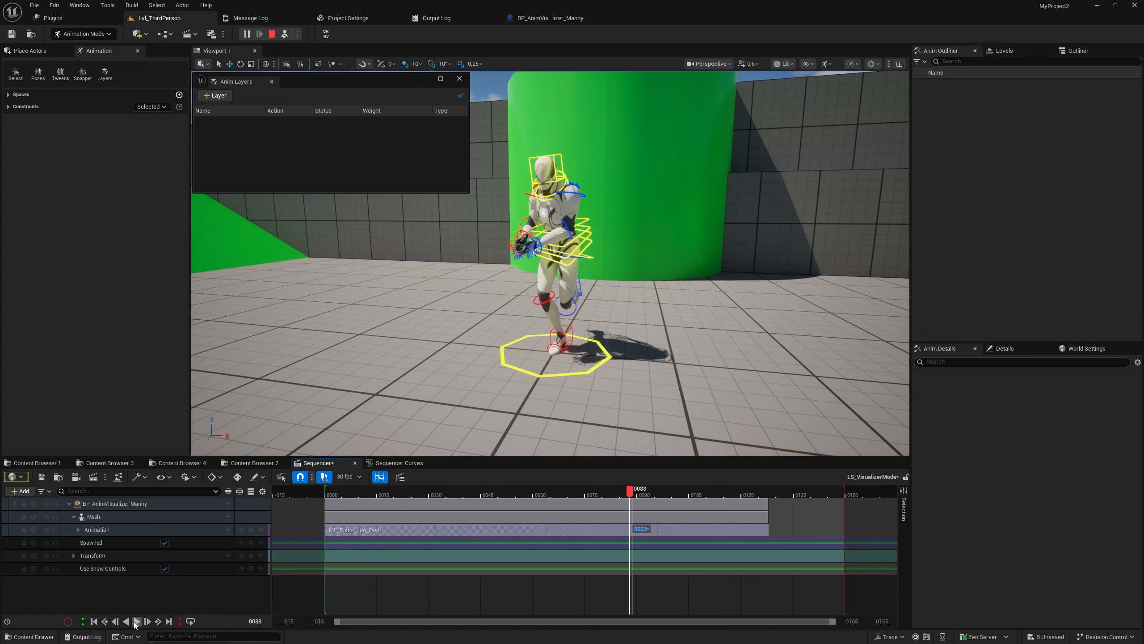
click(94, 621)
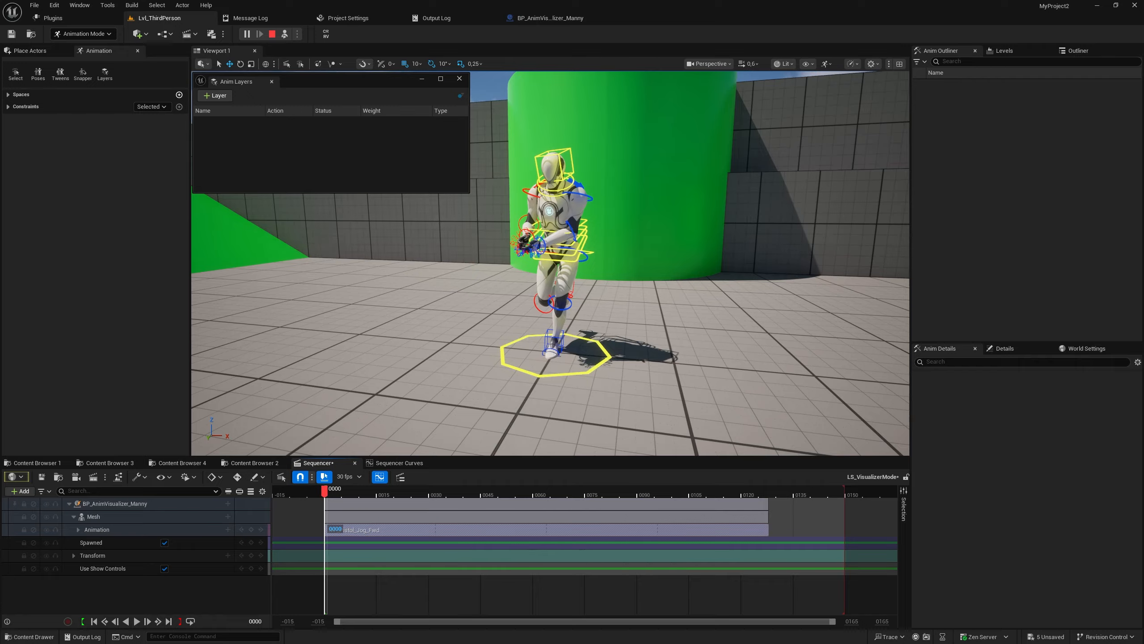
Add BP_RigVisualizer_Manny from the Mannequins folder to the level sequence and stop the simulation.
click(252, 463)
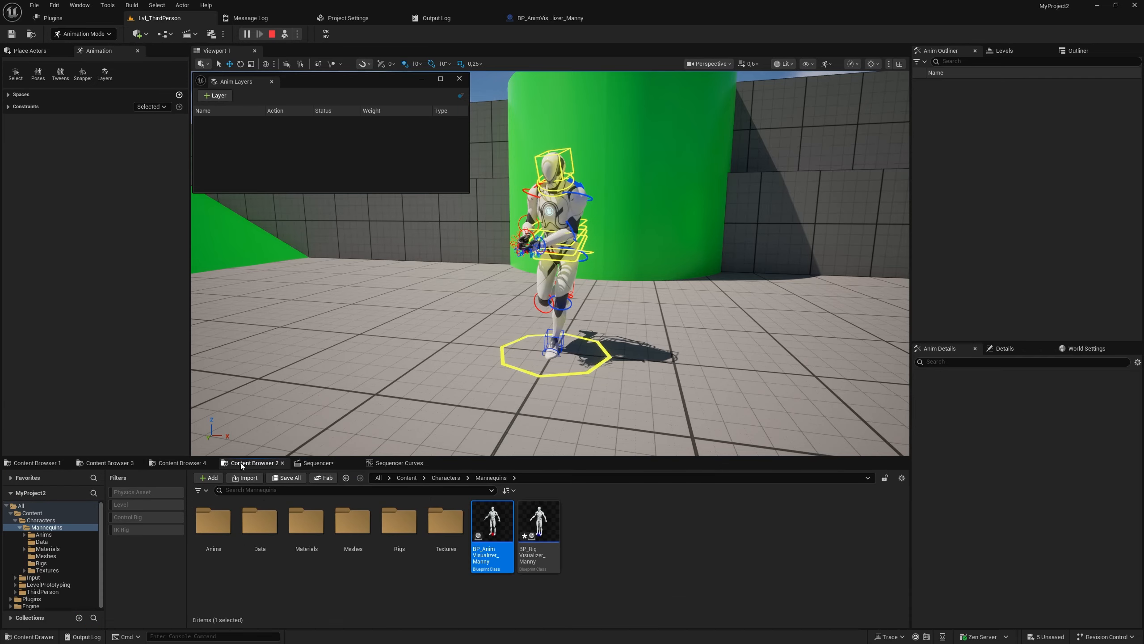
click(535, 529)
drag(536, 530, 147, 615)
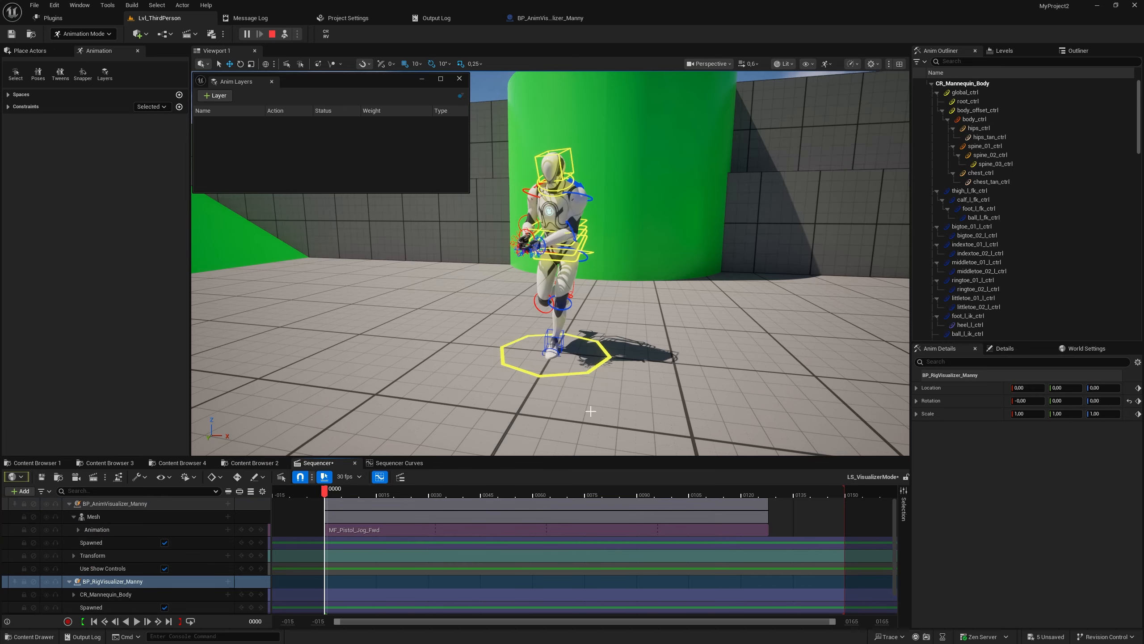
right_drag(579, 368, 306, 361)
key(s)
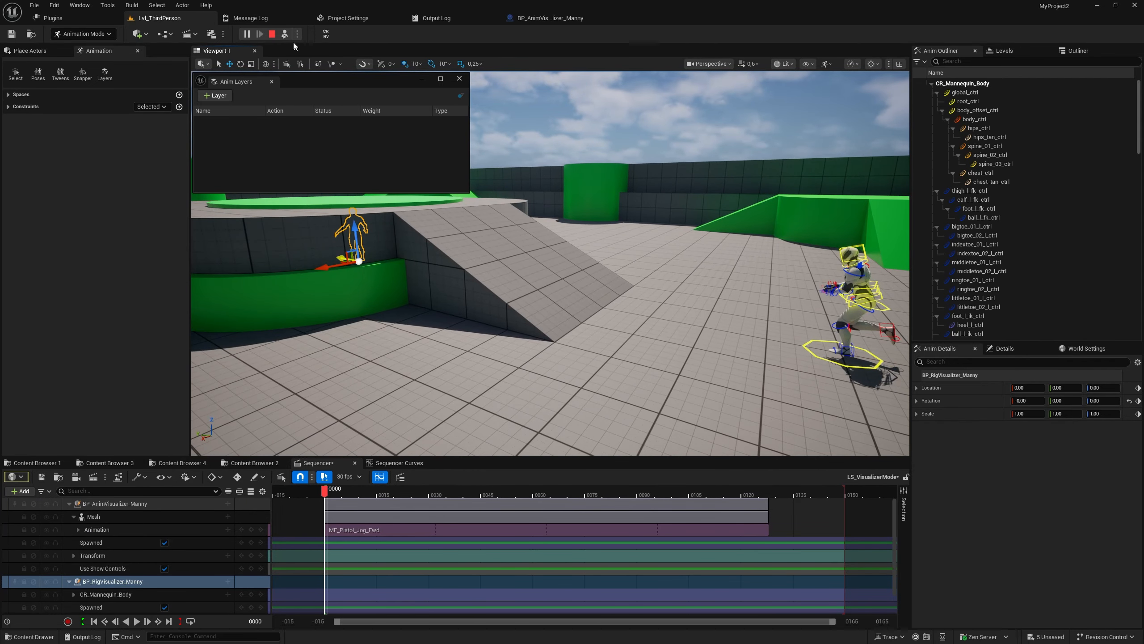
click(272, 34)
Try to move the BP_RigVisualizer_Manny actor in the viewport toward the jogging mannequin.
scroll(118, 578, down, 1)
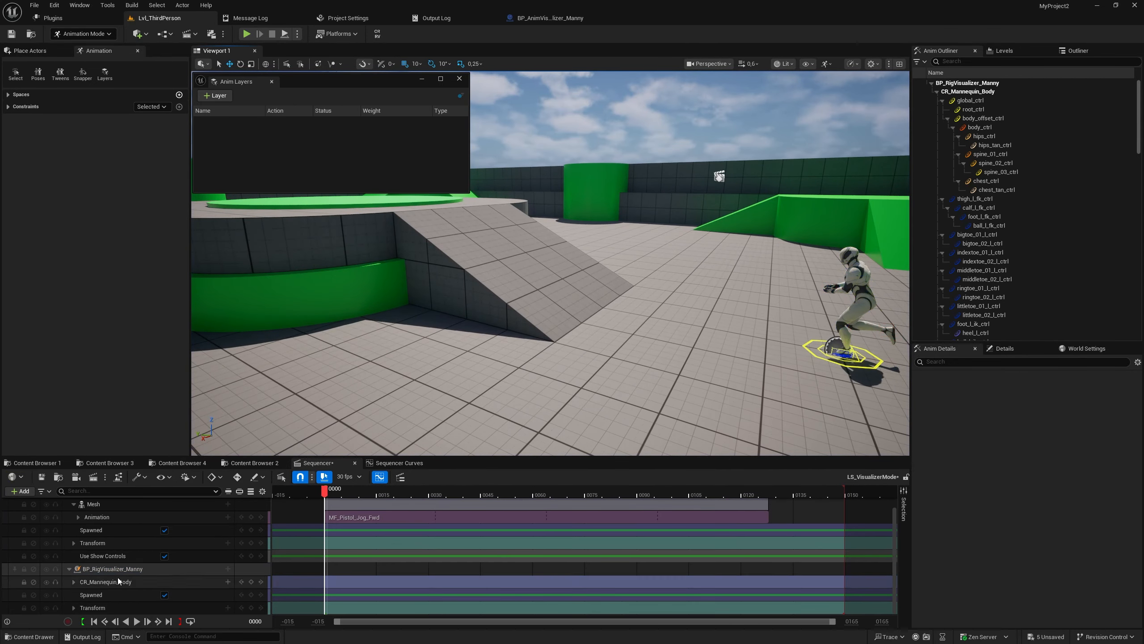
click(118, 570)
right_drag(316, 288, 336, 295)
drag(279, 254, 753, 316)
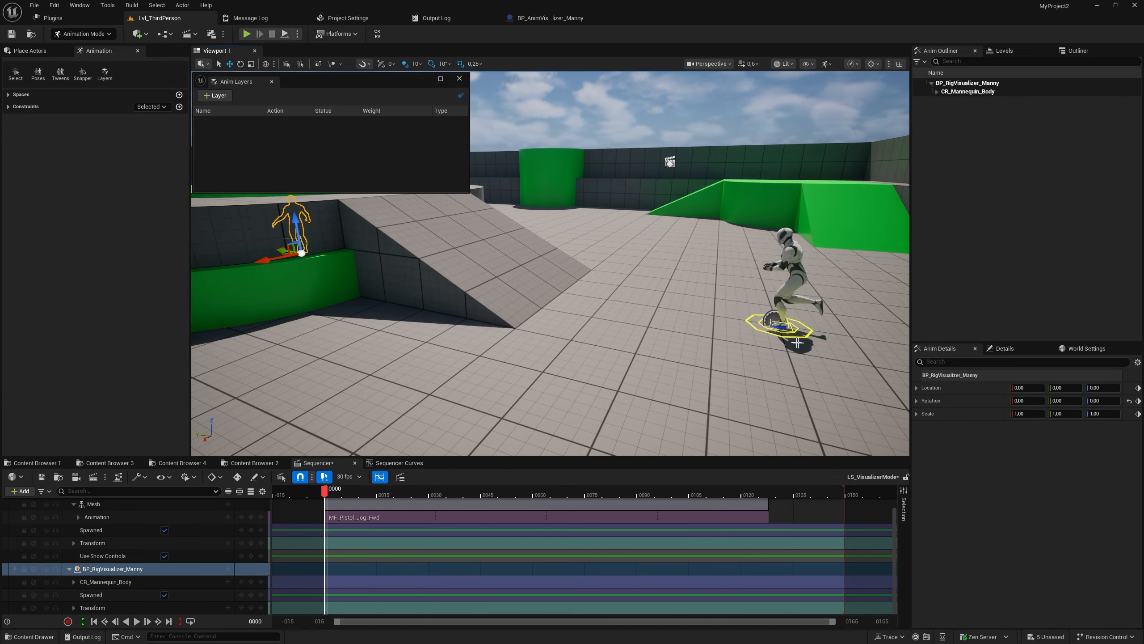
Set the Y location of BP_RigVisualizer_Manny to -1300, matching BP_AnimVisualizer_Manny, and frame it in the viewport.
click(1078, 50)
click(985, 286)
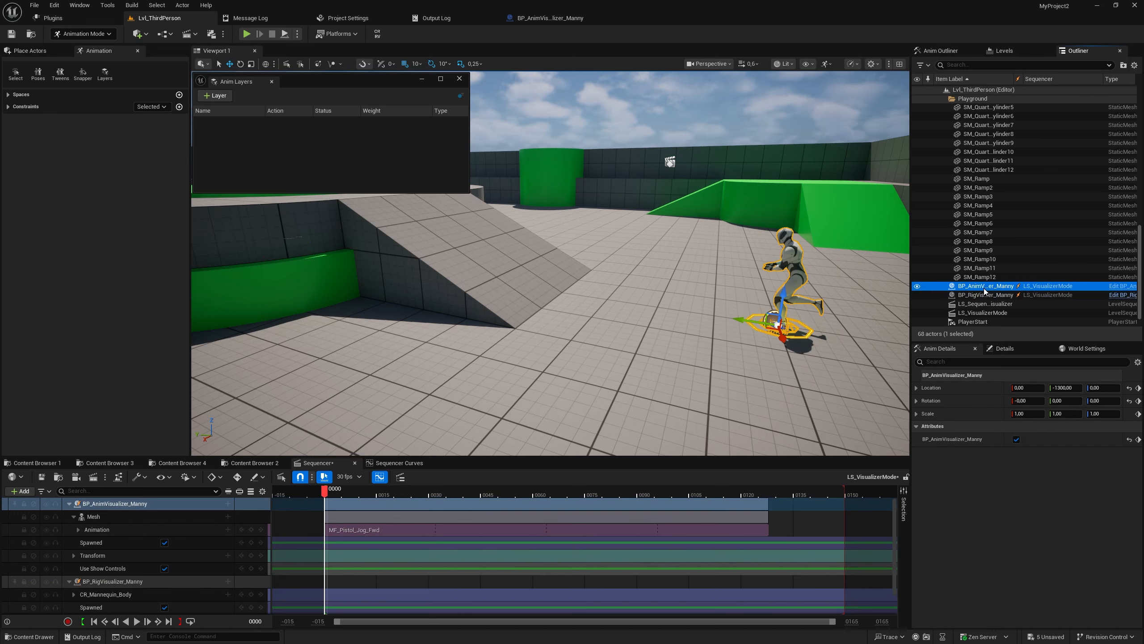
click(985, 295)
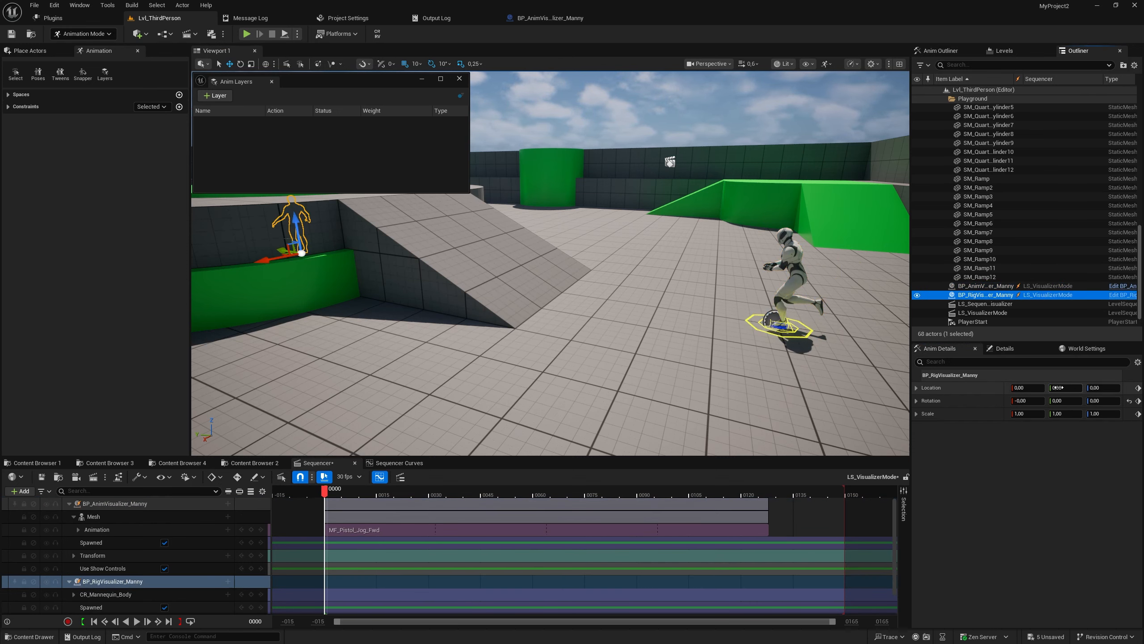
click(1057, 387)
text(-1300)
key(Return)
key(f)
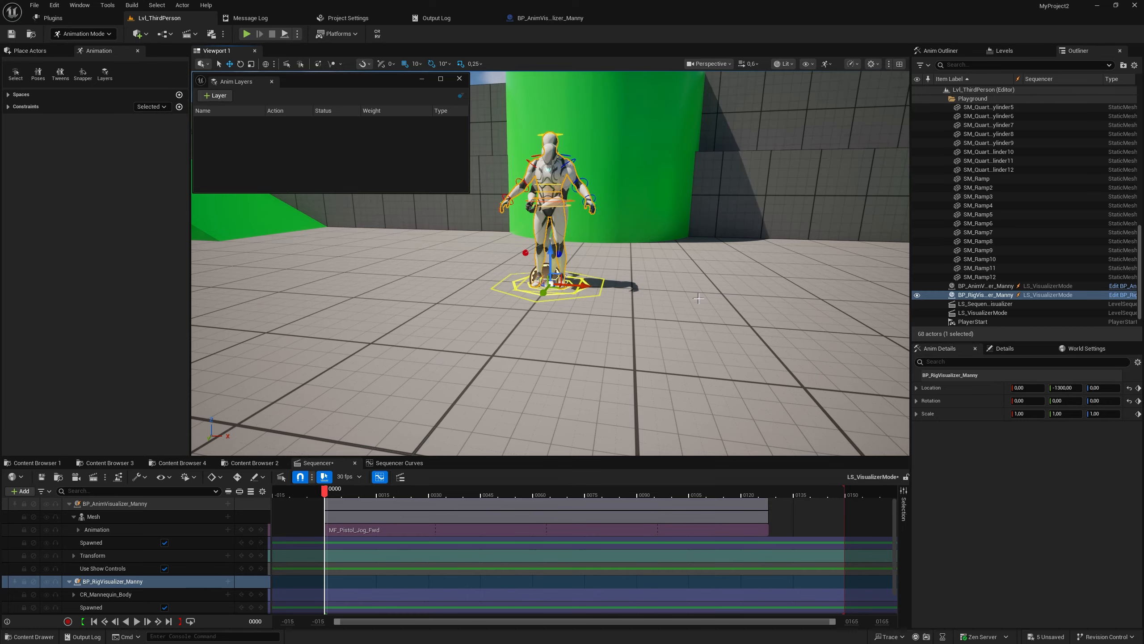
Set the X location of BP_RigVisualizer_Manny to -50.
click(1022, 387)
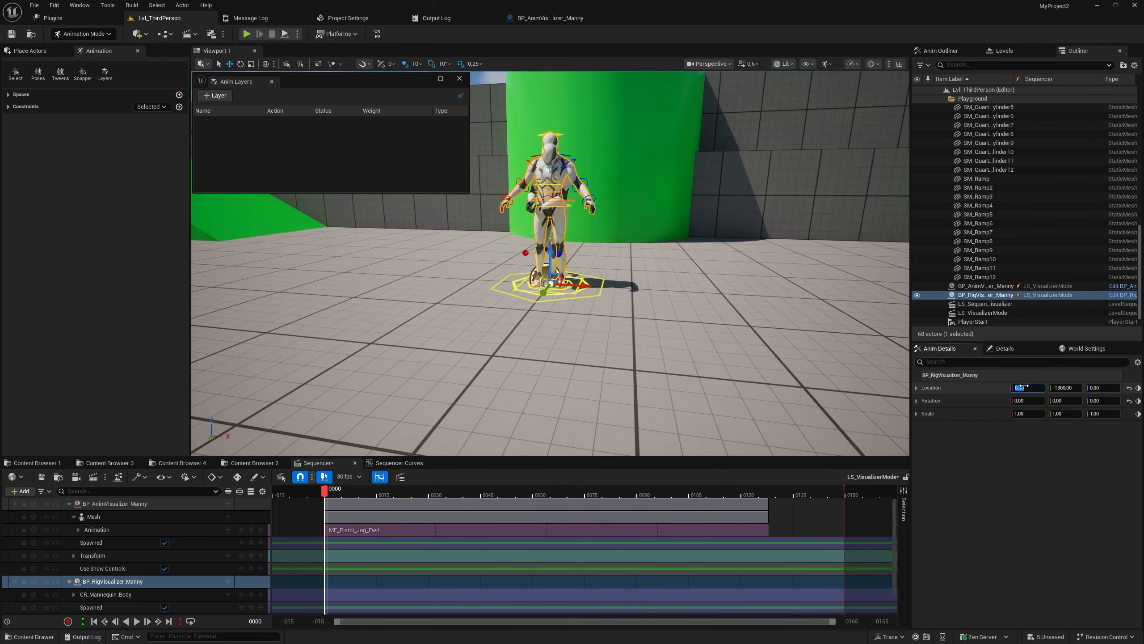
text(-50)
key(Return)
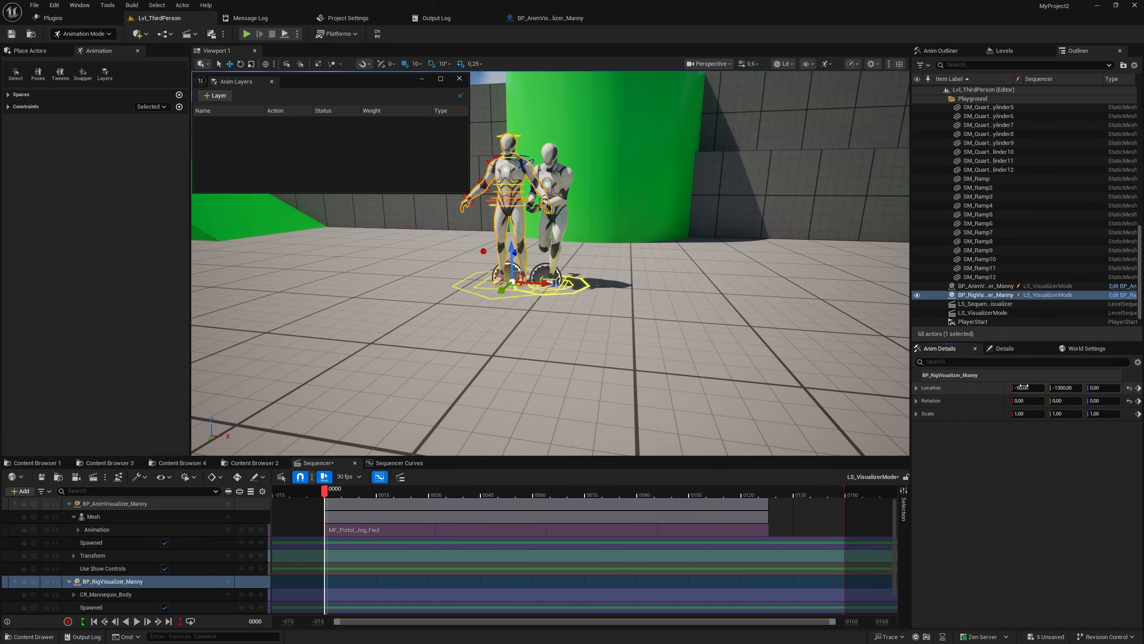
Set the X location of BP_RigVisualizer_Manny to 200 so it stands beside the jogging mannequin.
click(1024, 387)
text(200)
key(Return)
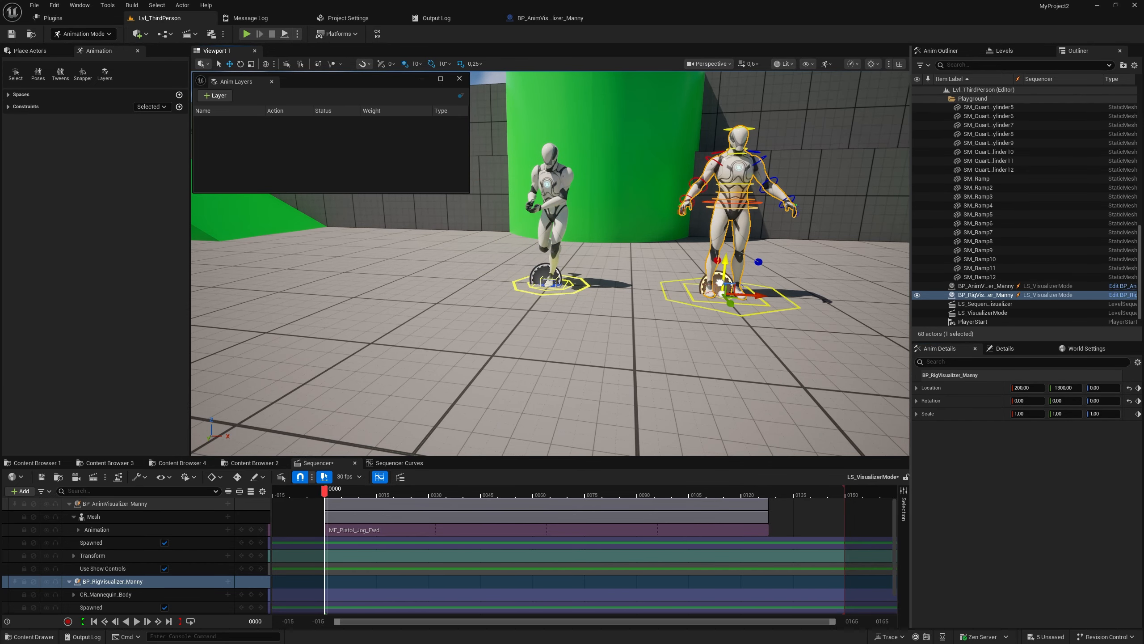
Close the Anim Layers window and frame both mannequins in the viewport.
mouse_move(720, 283)
right_down()
mouse_move(681, 282)
mouse_move(784, 293)
mouse_move(726, 286)
right_up()
key(w)
key(w)
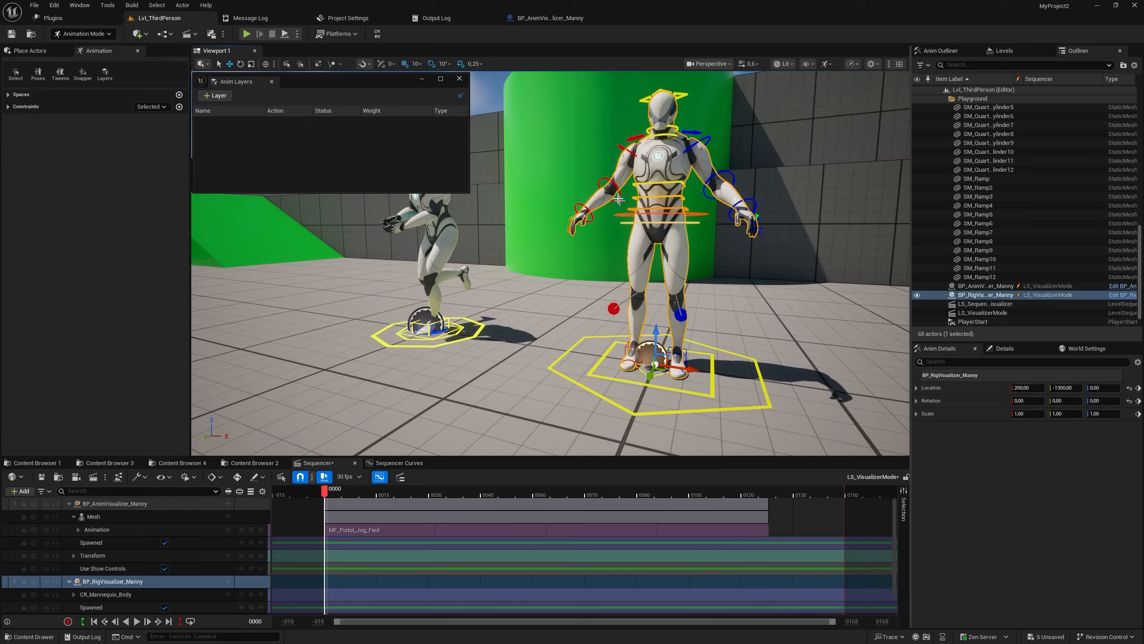
click(459, 78)
key(w)
right_drag(531, 162, 563, 158)
key(s)
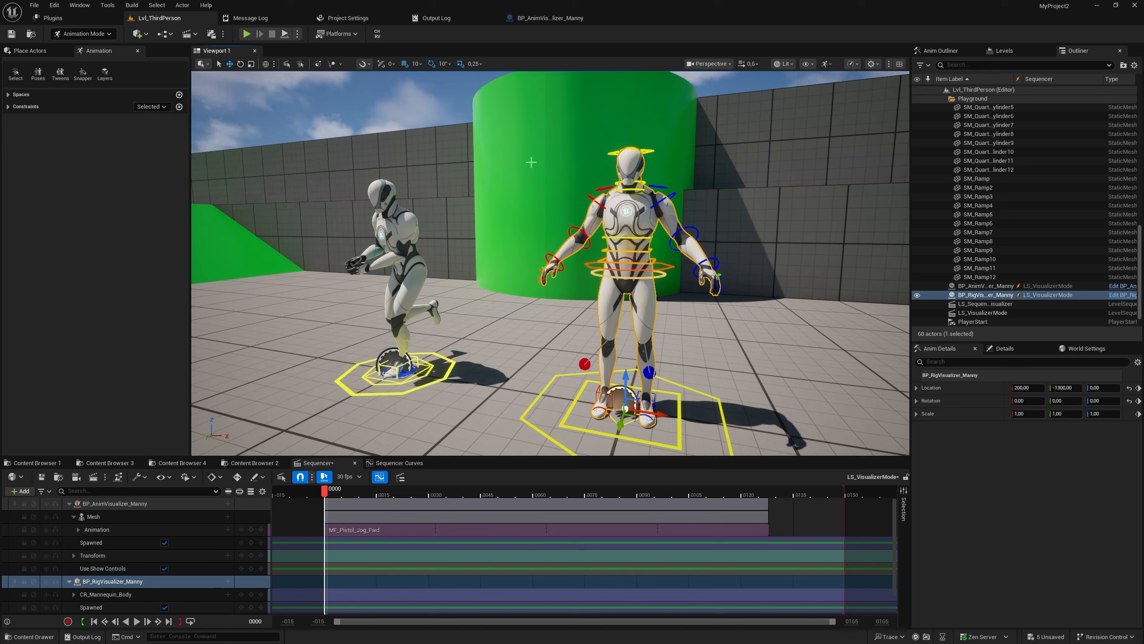
scroll(153, 586, down, 1)
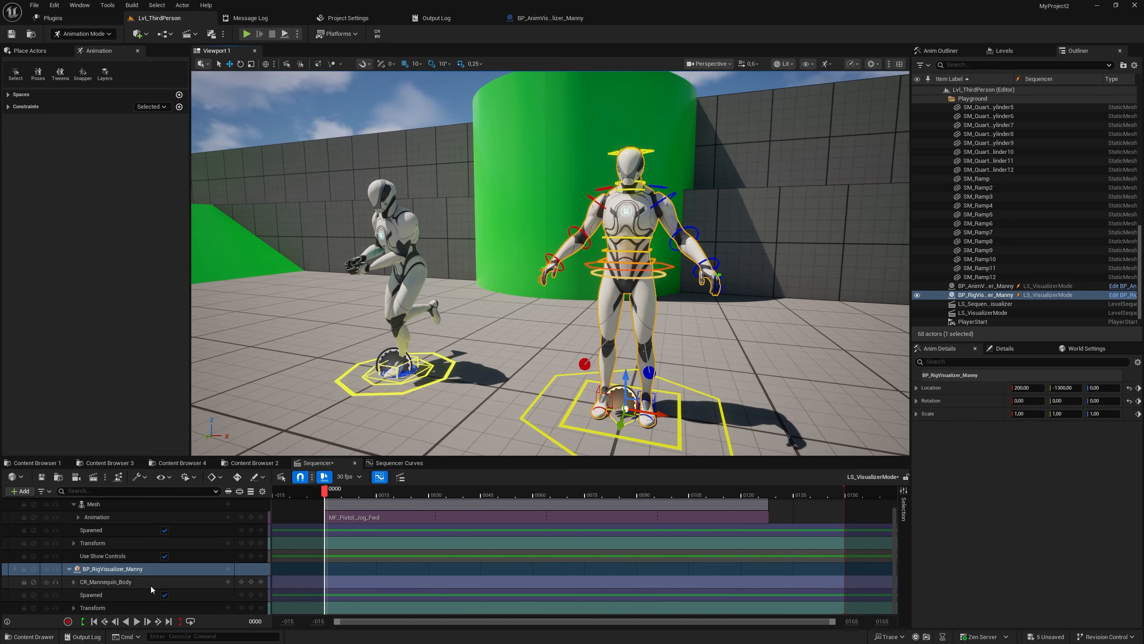
click(225, 571)
click(228, 569)
scroll(260, 547, down, 10)
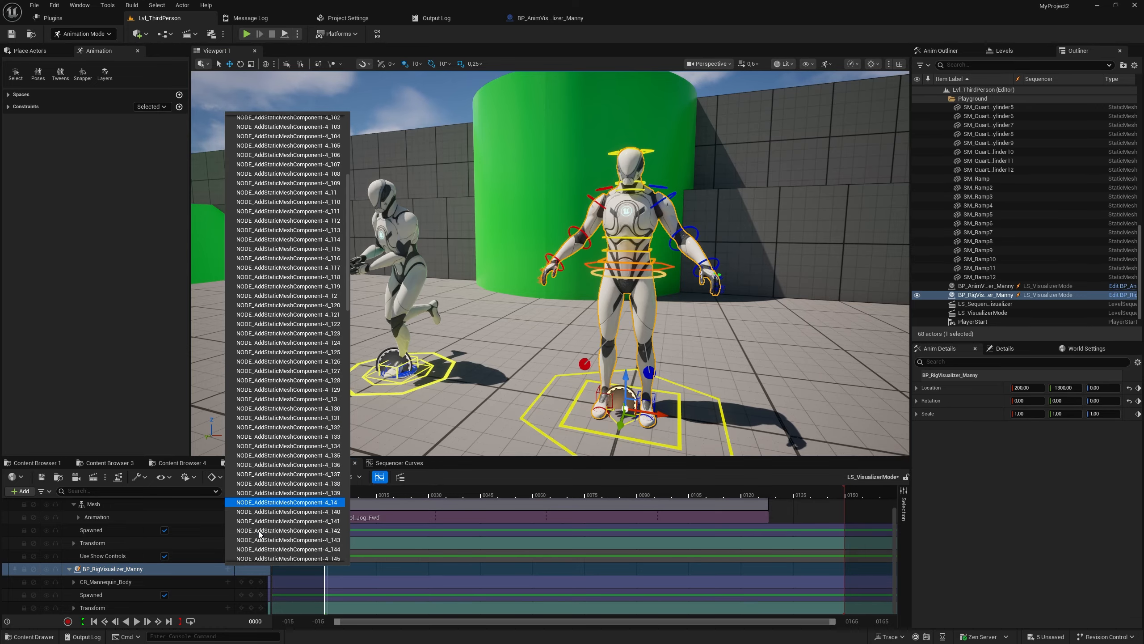
key(Escape)
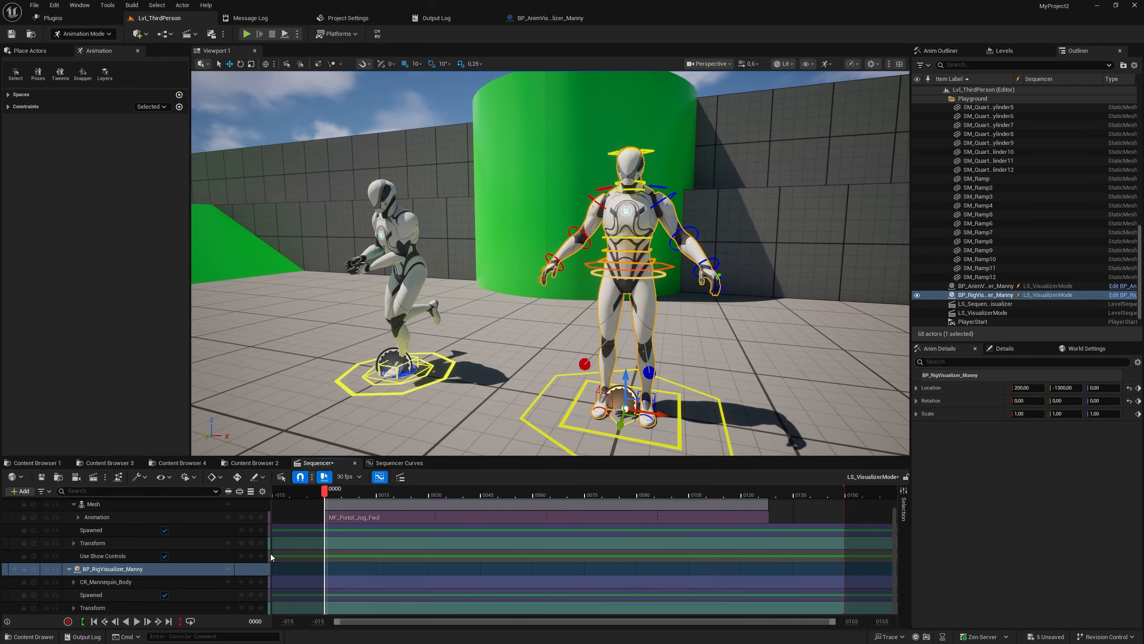
Turn on Use Show Controls for BP_RigVisualizer_Manny in the level sequence.
scroll(164, 608, down, 1)
click(165, 607)
click(162, 608)
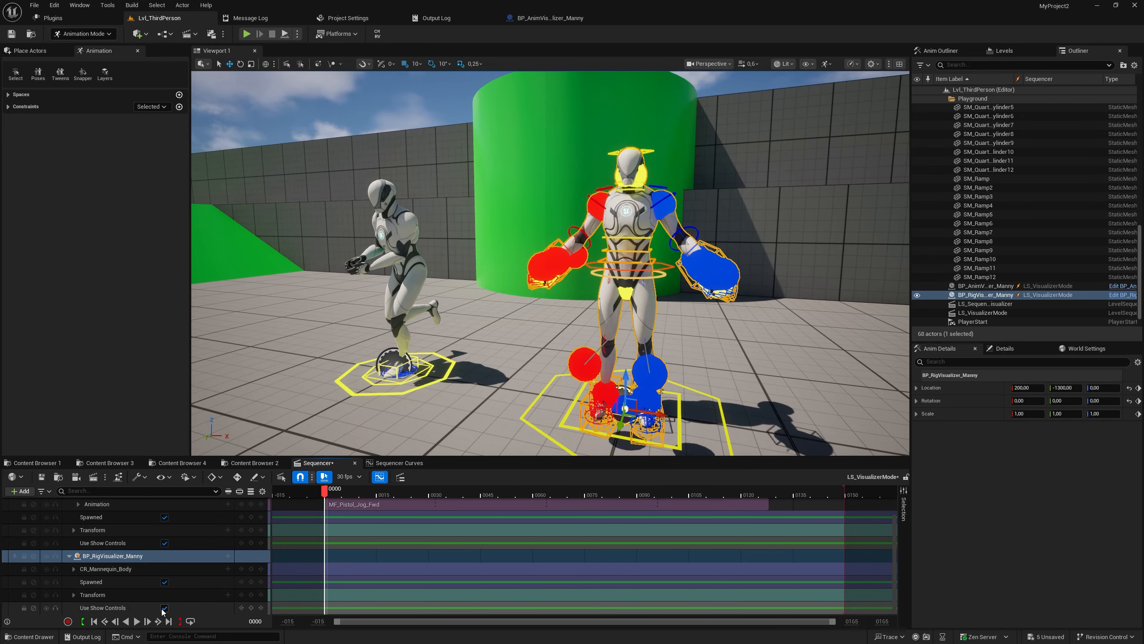
Try rotating the upperarm_l_fk_ctrl control on the rig mannequin's left shoulder, and reset its rotation to default.
right_drag(623, 312, 638, 315)
middle_drag(613, 319, 648, 336)
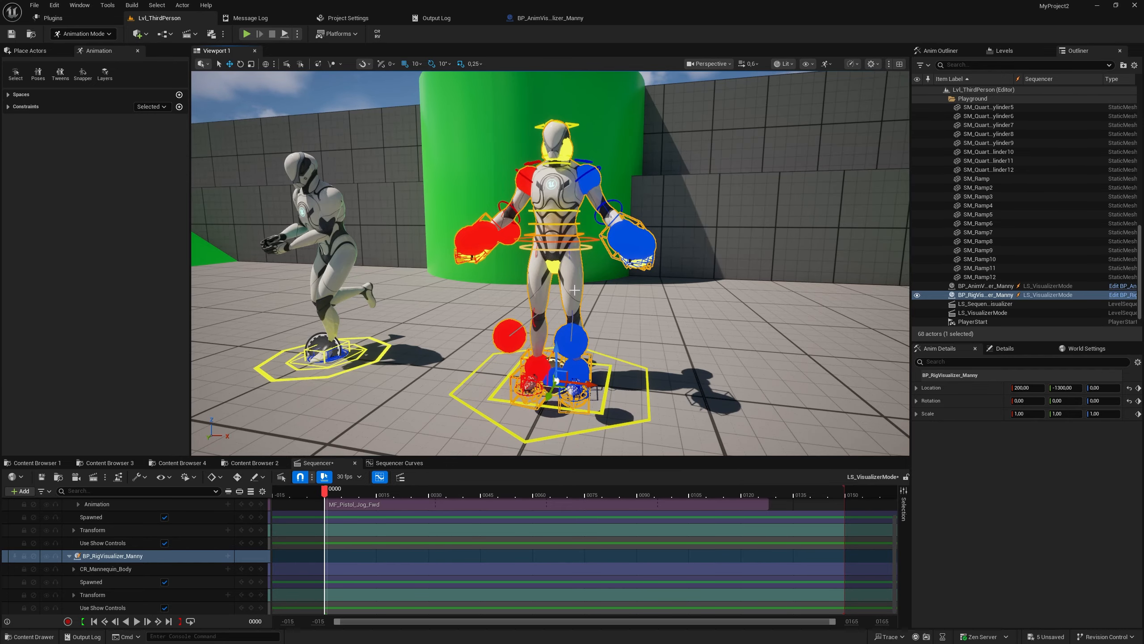
click(597, 172)
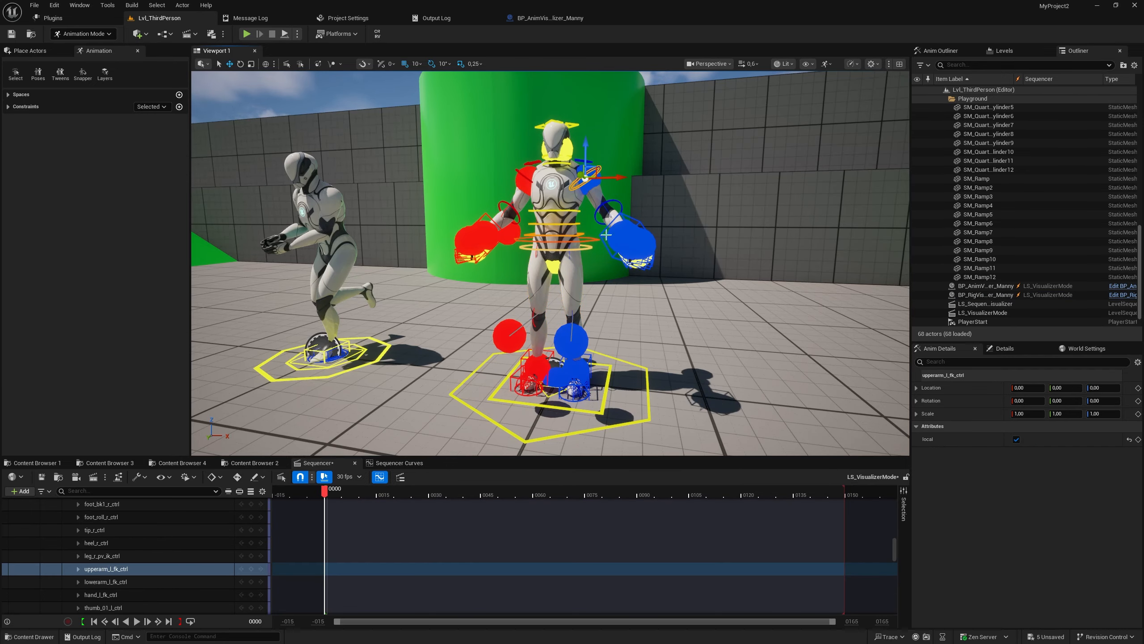
middle_drag(627, 225, 629, 225)
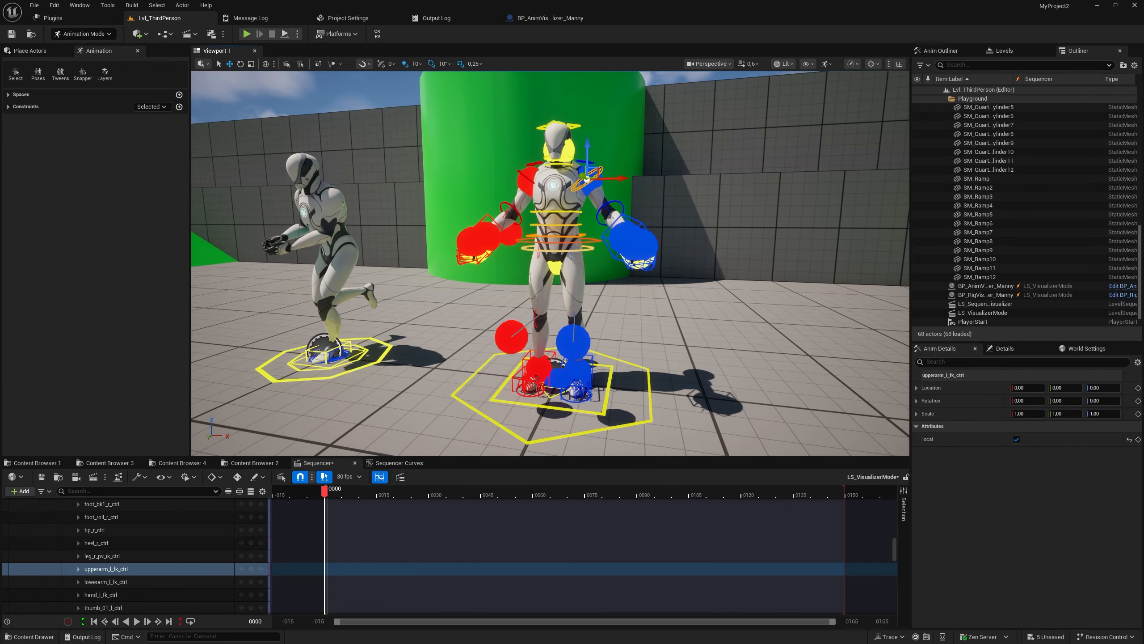
click(265, 63)
key(e)
mouse_move(630, 193)
mouse_down()
mouse_move(630, 144)
mouse_move(643, 176)
mouse_move(631, 146)
mouse_move(643, 168)
mouse_move(633, 147)
mouse_move(629, 215)
mouse_move(633, 149)
mouse_move(630, 210)
mouse_move(643, 169)
mouse_move(643, 179)
mouse_up()
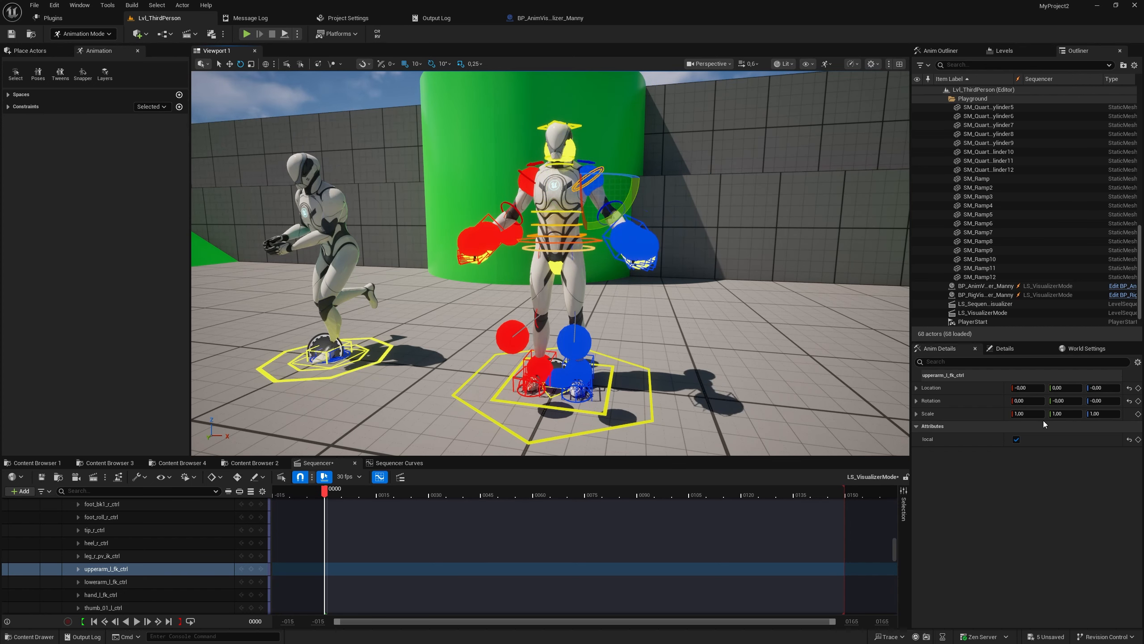
click(1130, 401)
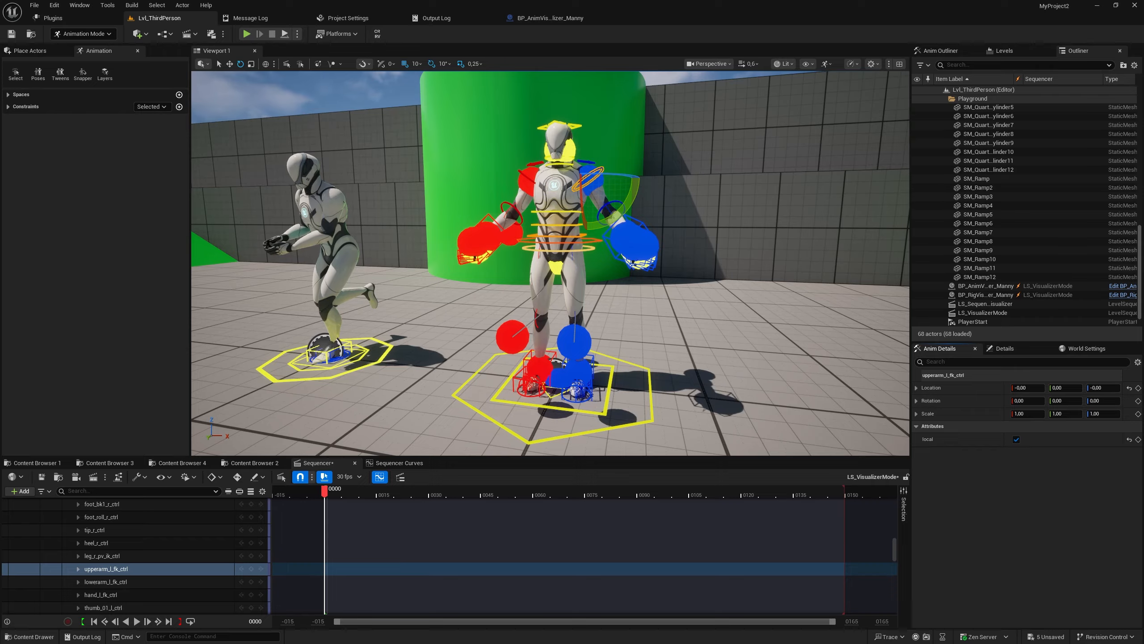